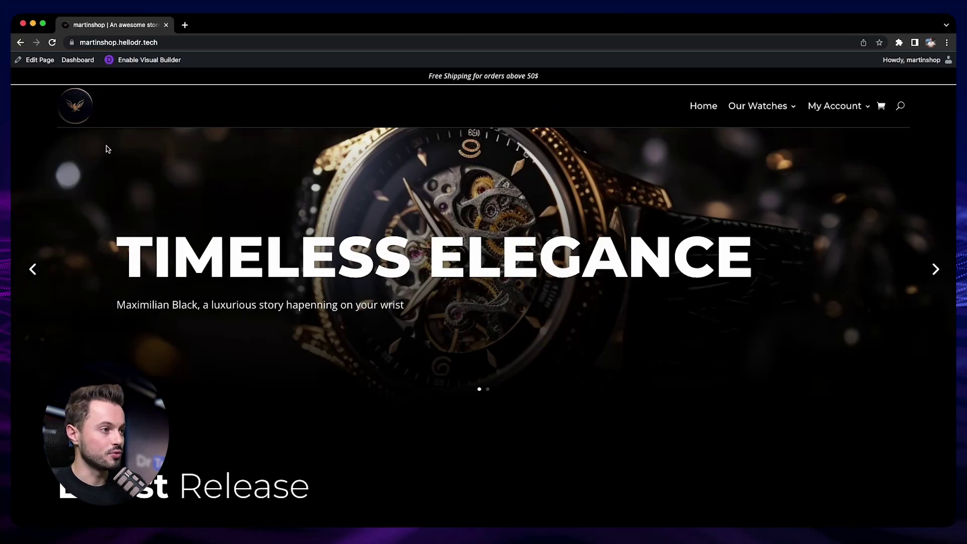
Open the inventory section of the store's product settings from the dashboard
left_click(78, 60)
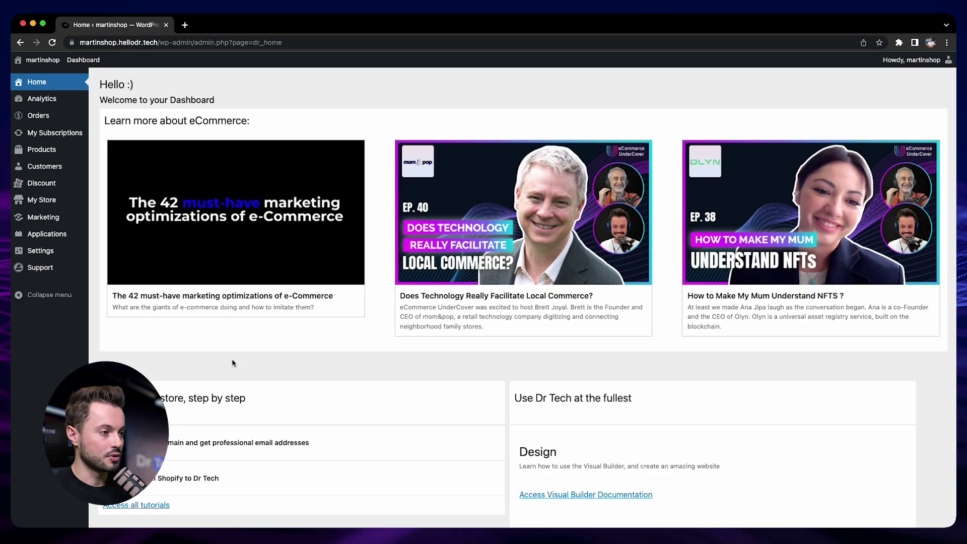
left_click(62, 259)
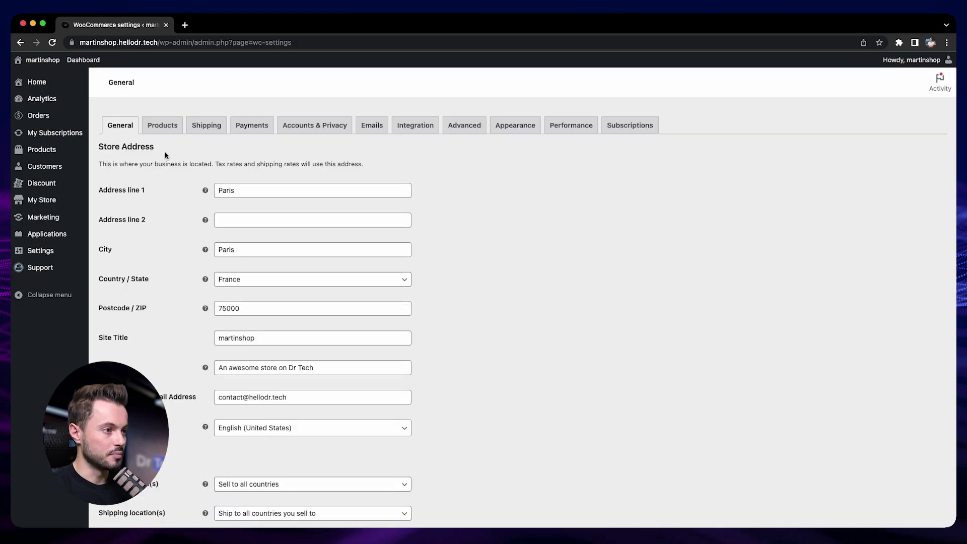
left_click(169, 131)
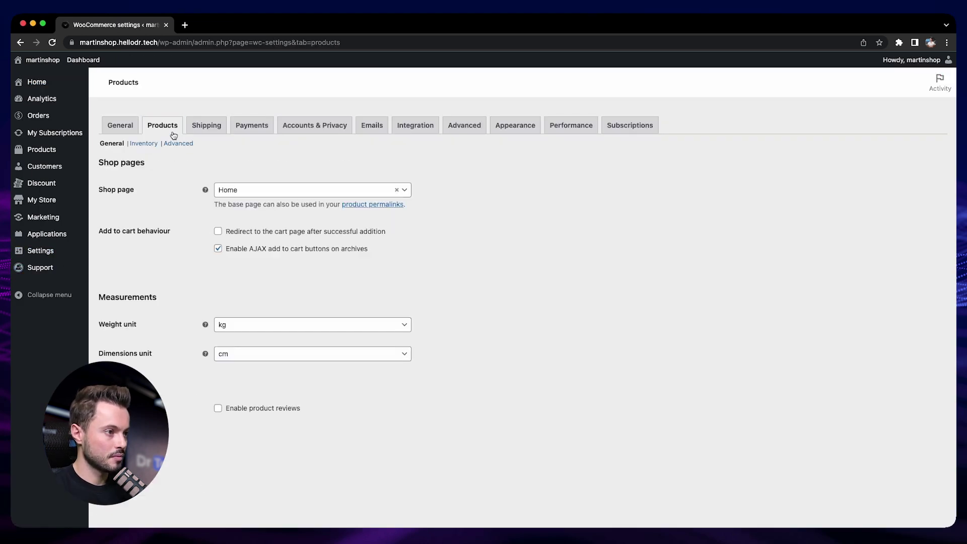
left_click(144, 144)
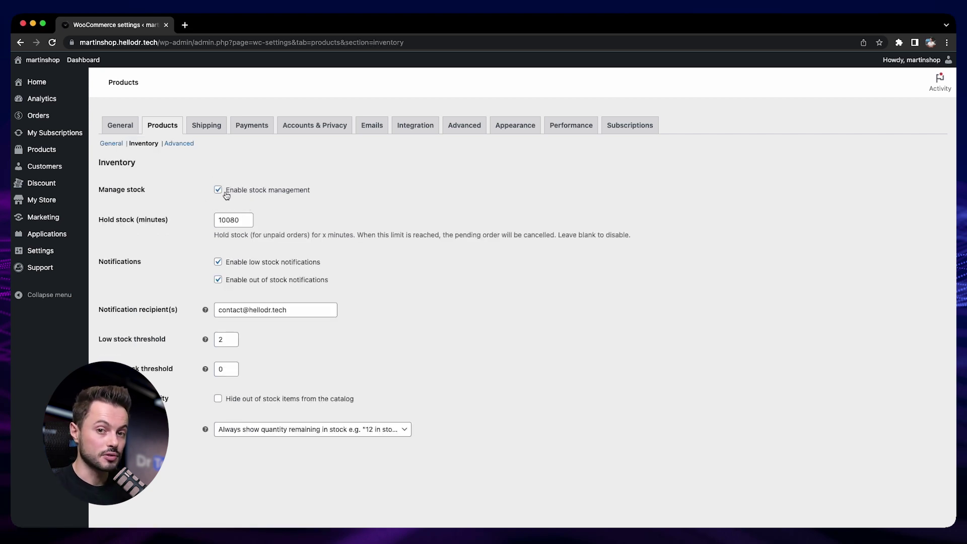
With stock management enabled, set the stock hold time for unpaid orders to 60 minutes
left_click(220, 193)
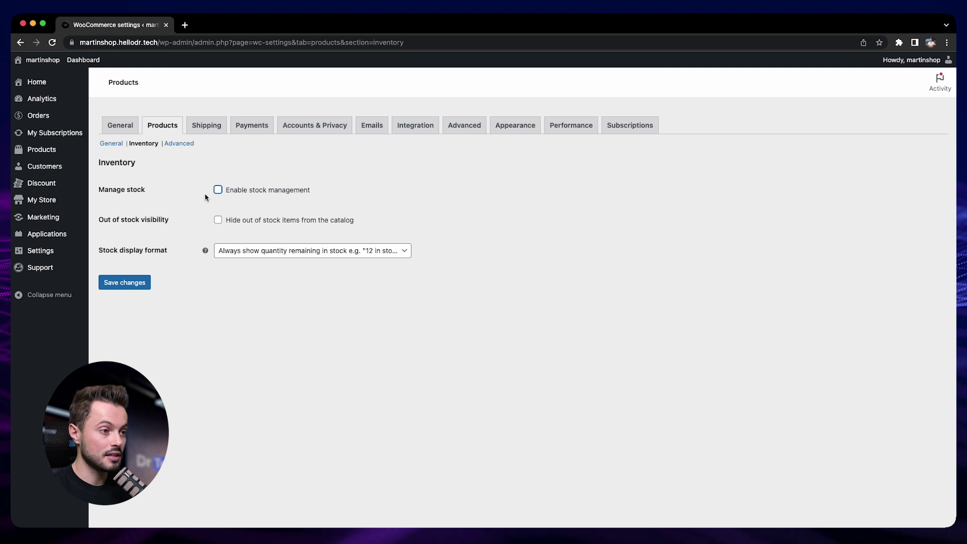
left_click(219, 191)
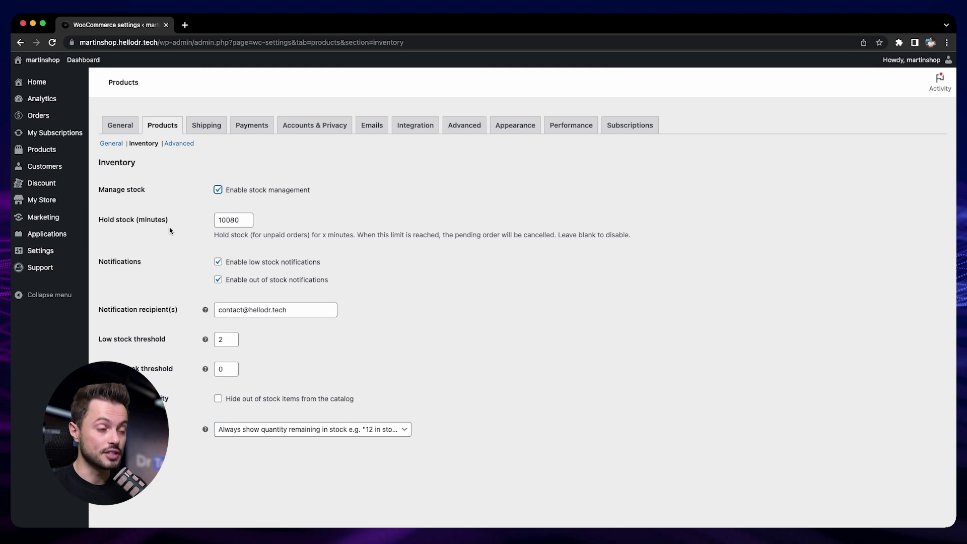
double_click(229, 220)
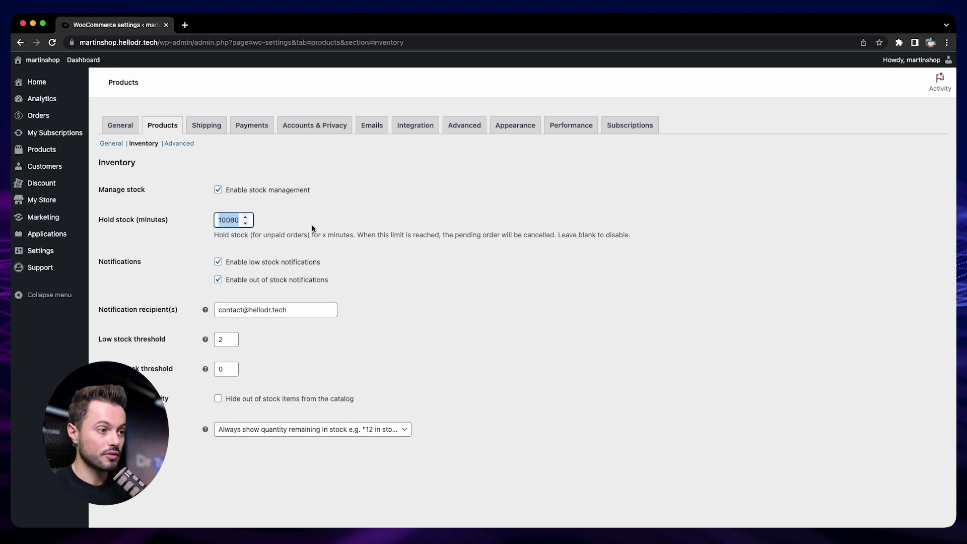
type("60")
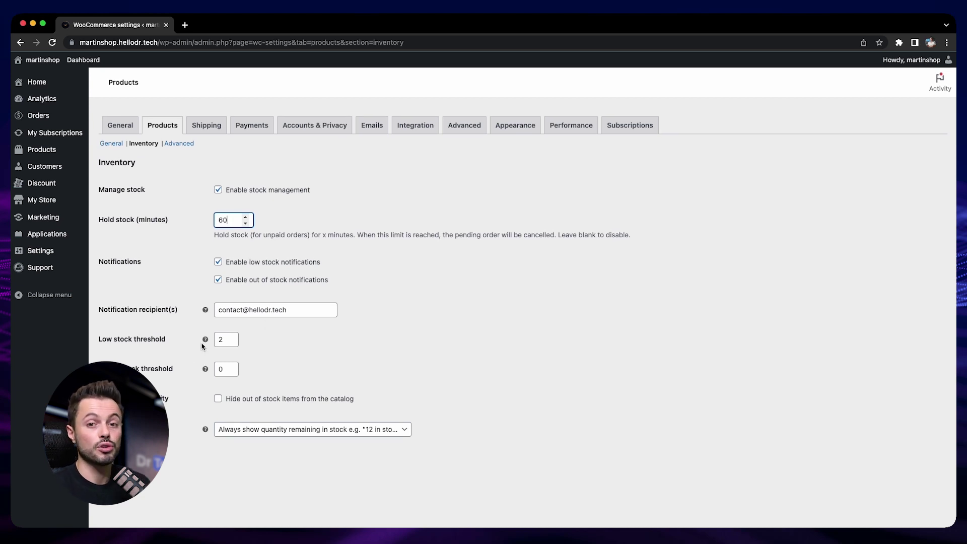
Try a low stock threshold of 10, and restore the threshold to 2
left_click(221, 339)
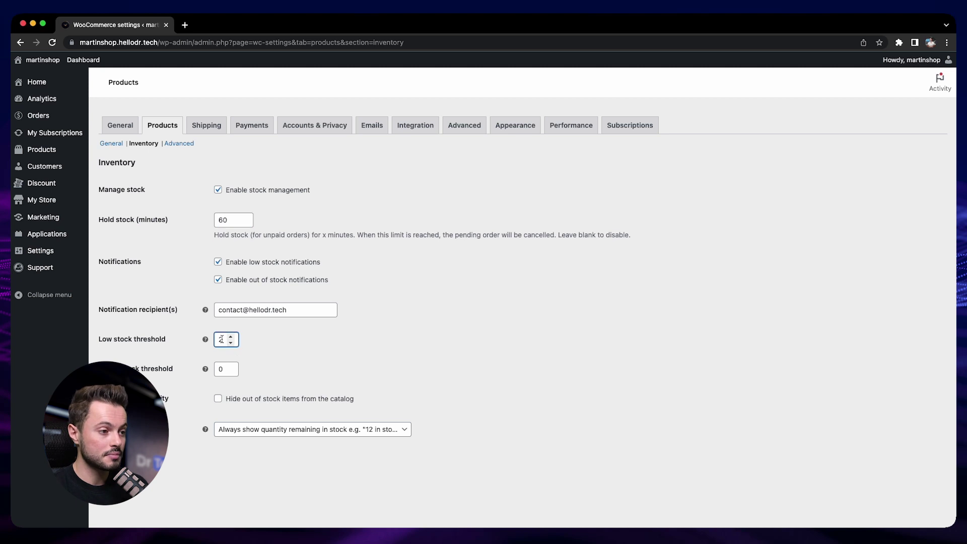
key("BackSpace")
type("10")
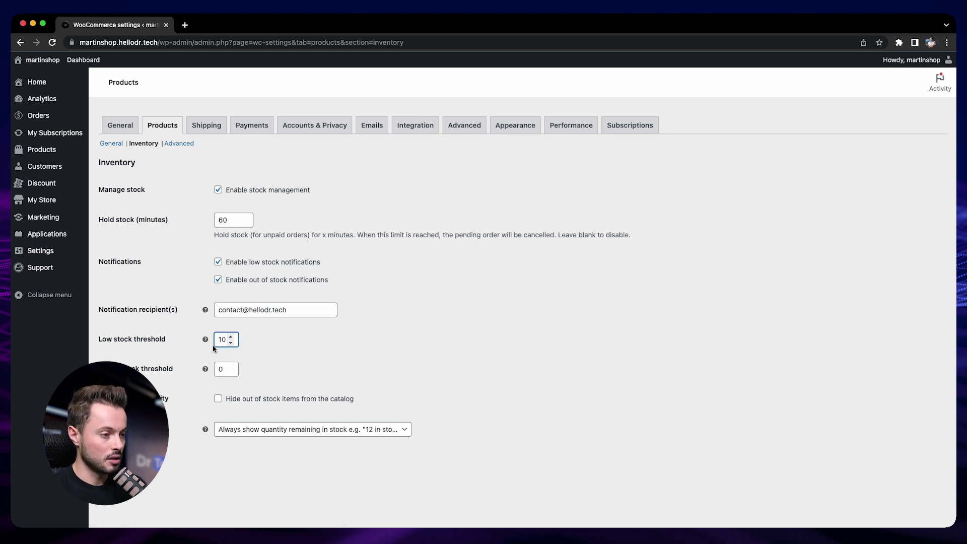
key("BackSpace")
key("BackSpace")
left_click(306, 403)
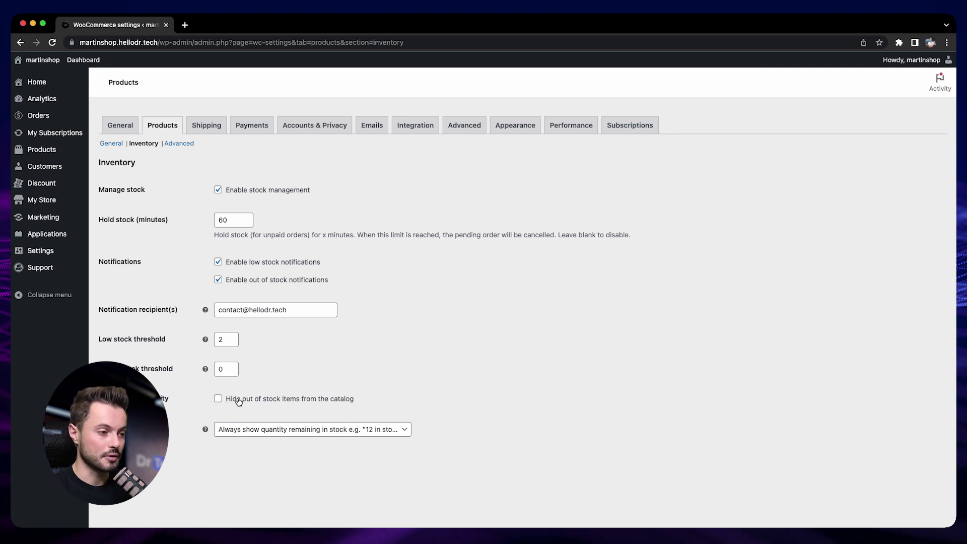
Set the stock display format to show the remaining quantity only when low, and save the inventory settings
left_click(301, 429)
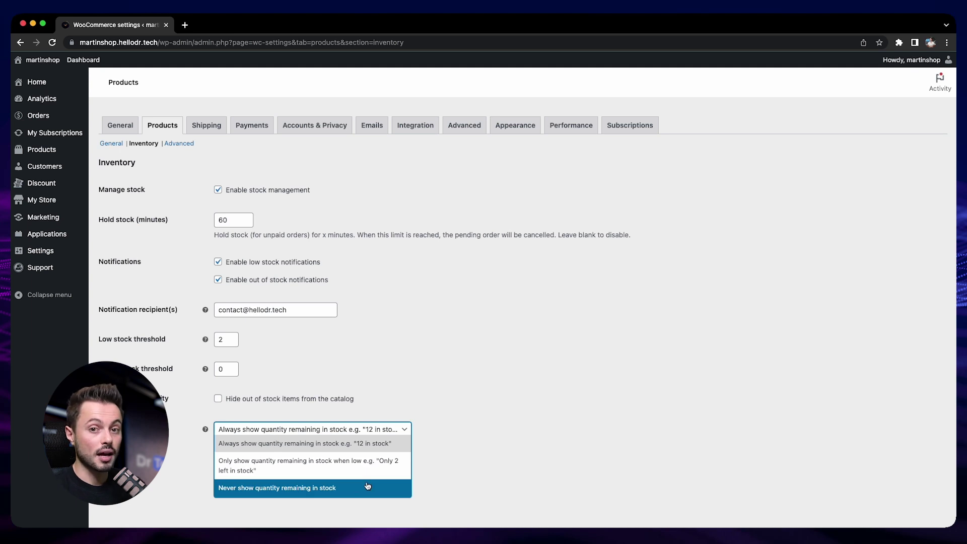
left_click(317, 471)
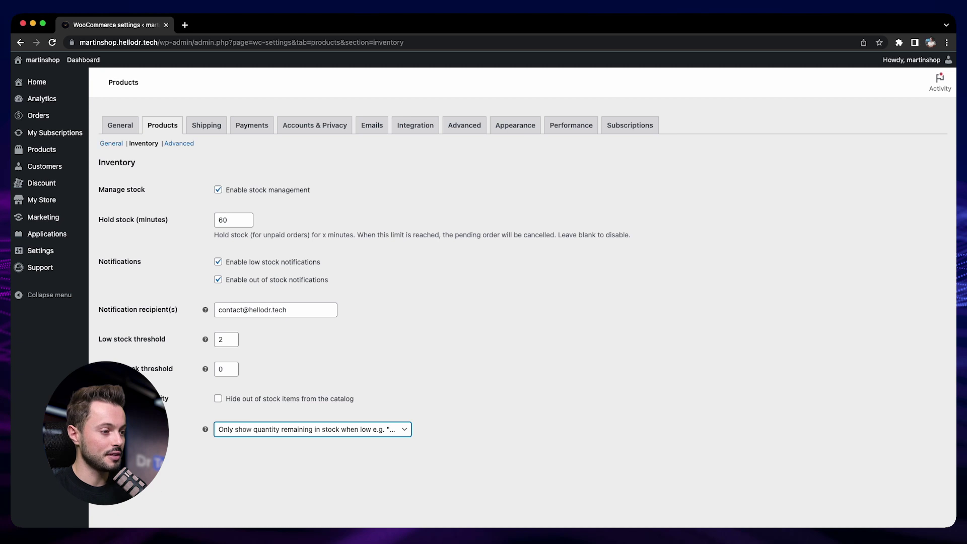
key("Return")
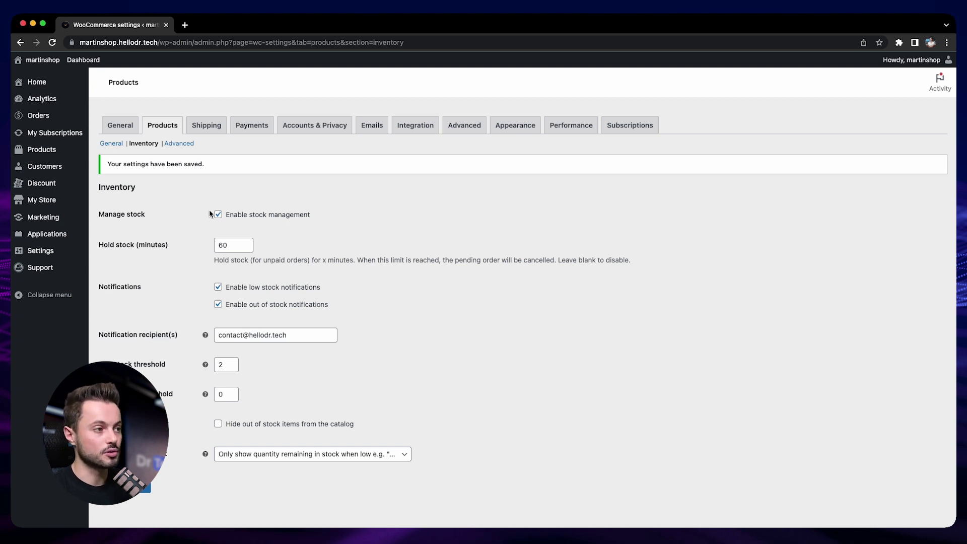
Open the product "Timeless Elegance: A History of Luxury Watches" for editing and show its inventory data
mouse_move(63, 152)
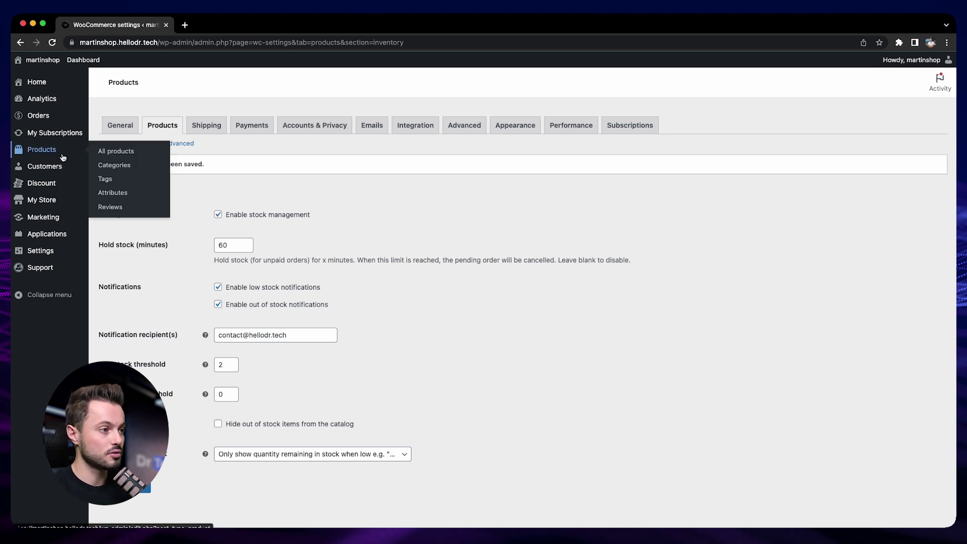
left_click(105, 154)
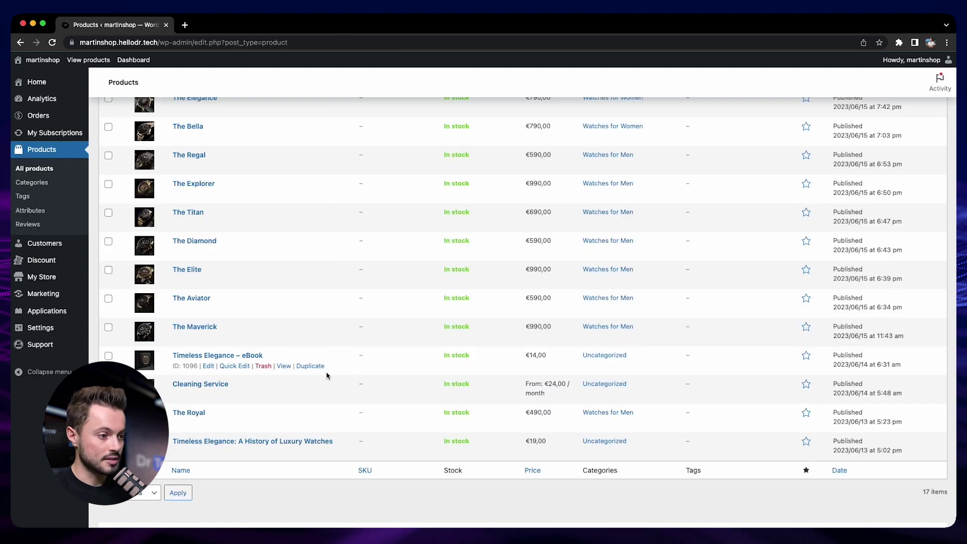
left_click(222, 443)
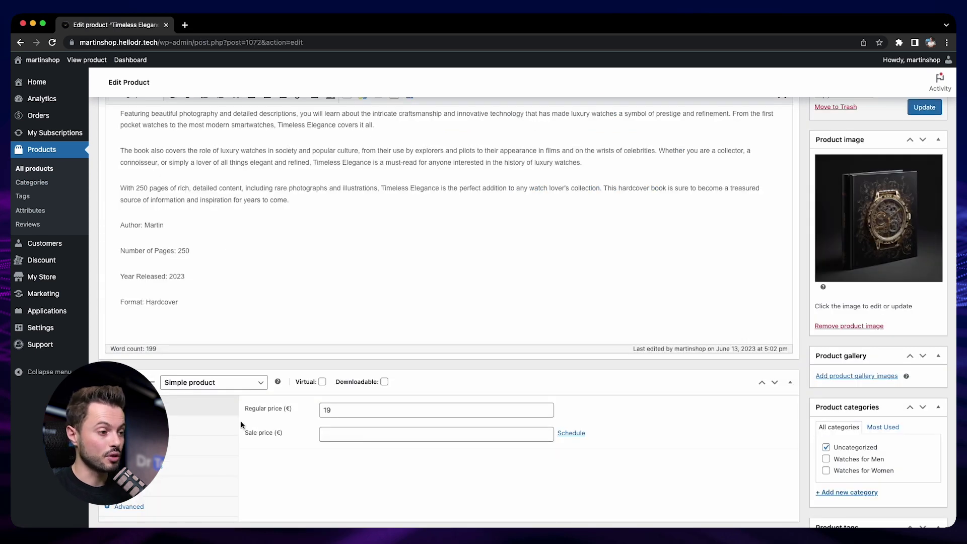
left_click(151, 426)
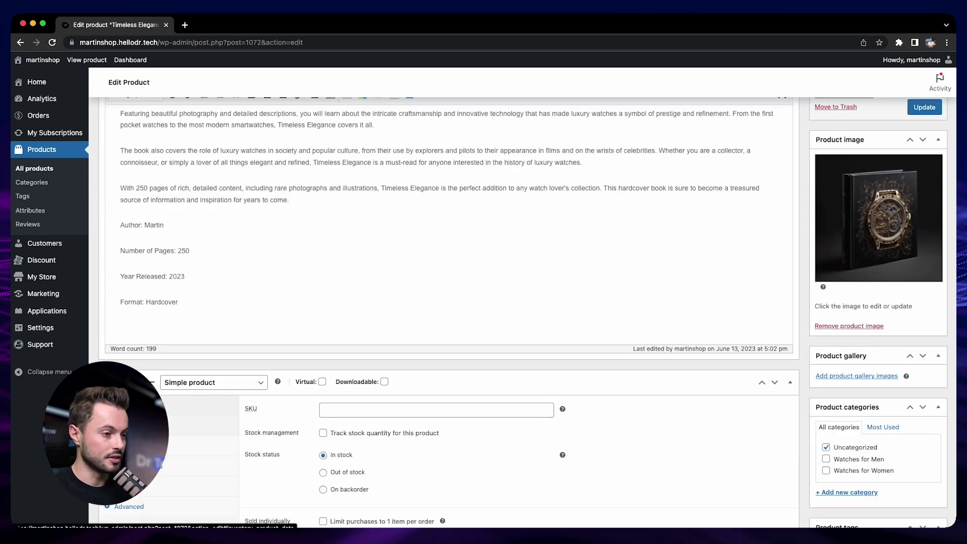
scroll(329, 335, "down", 3)
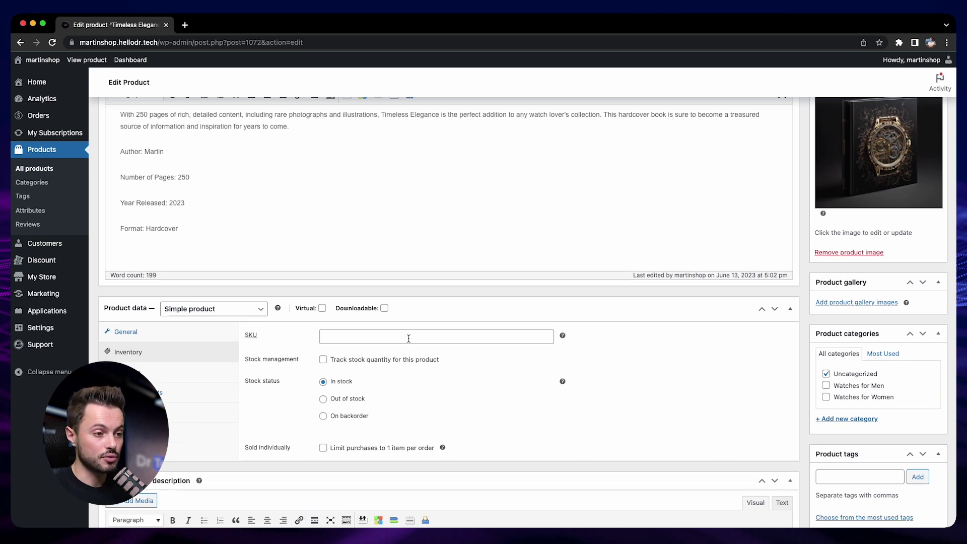
scroll(441, 352, "down", 1)
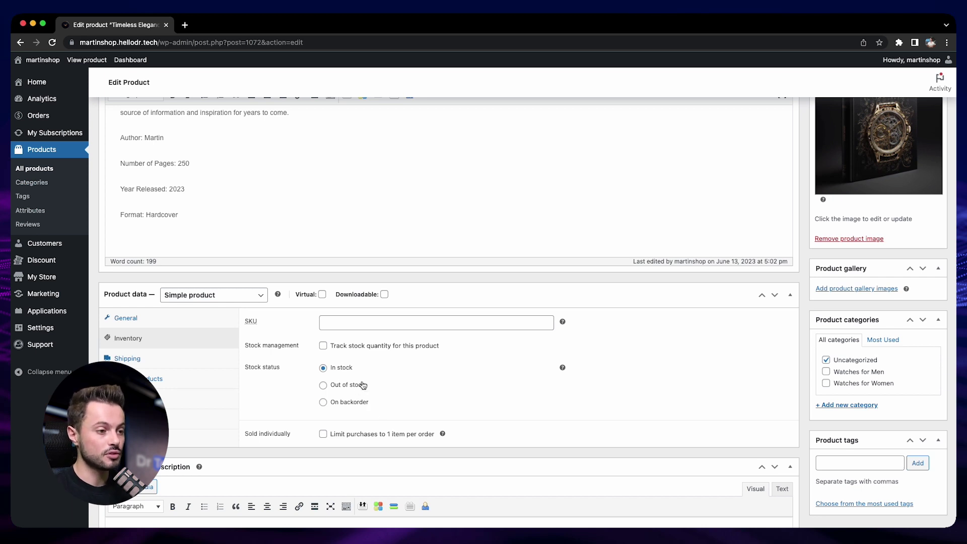
Enable stock quantity tracking for the book and set its quantity to 100
key("Tab")
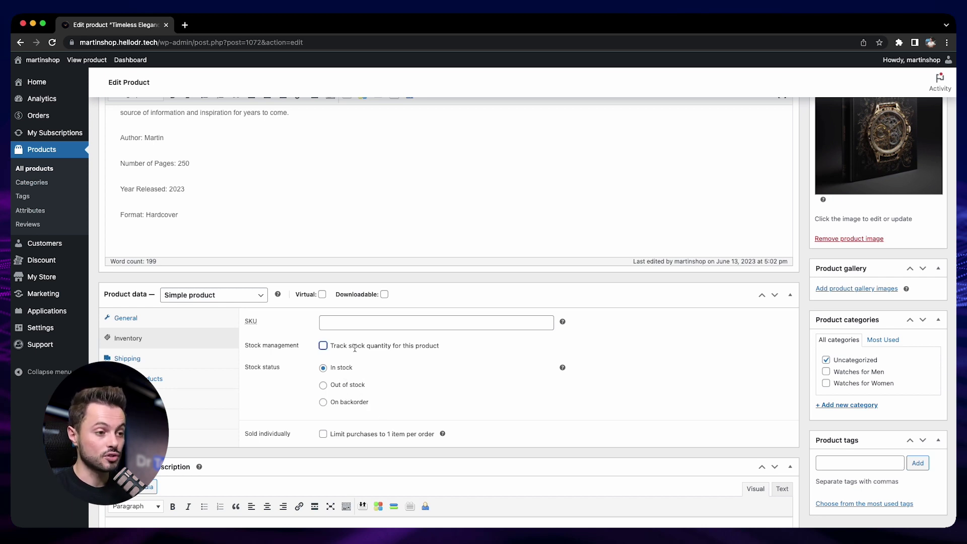
left_click(324, 347)
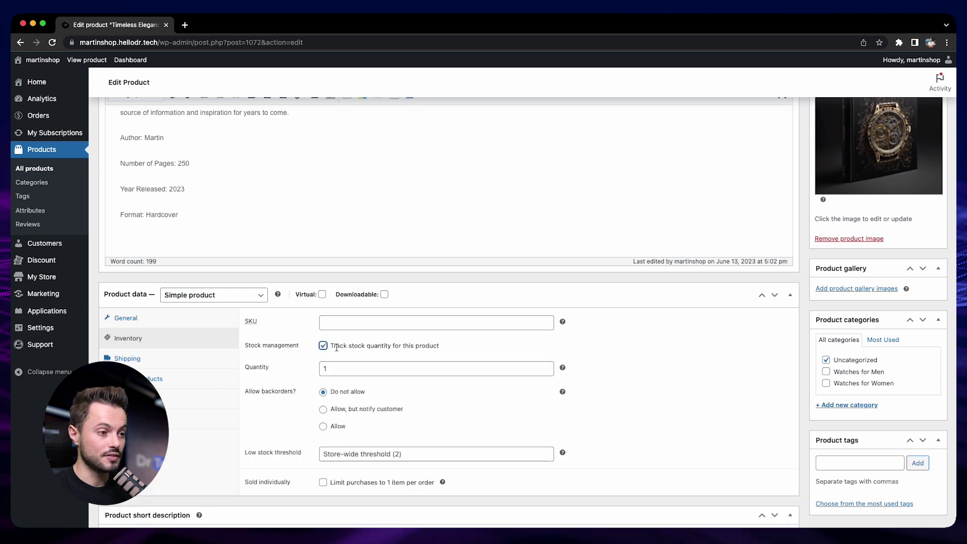
left_click(358, 366)
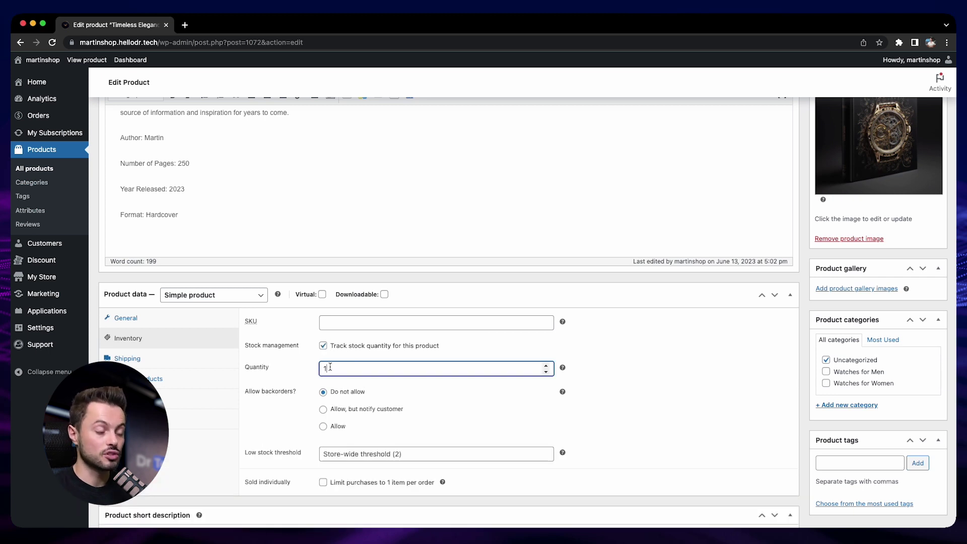
left_click_drag(335, 368, 314, 371)
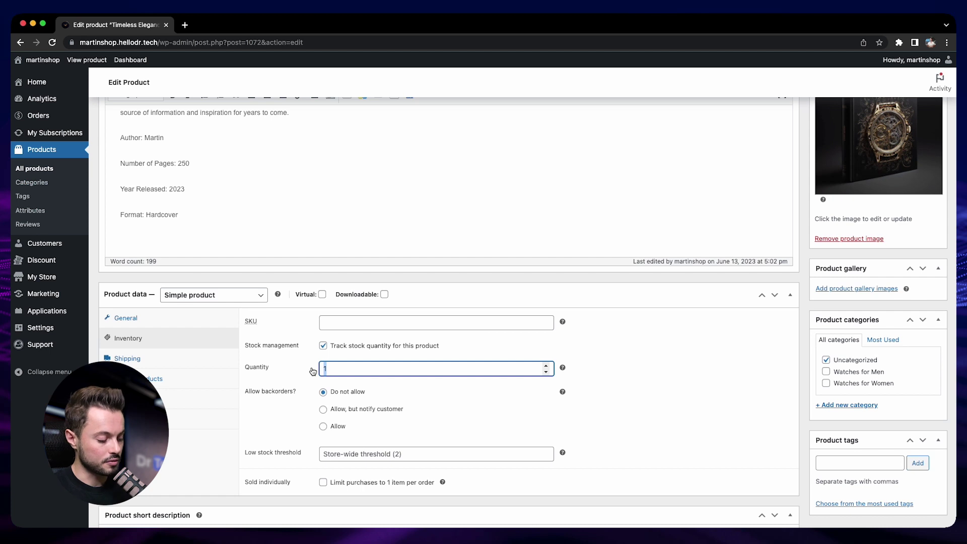
type("100")
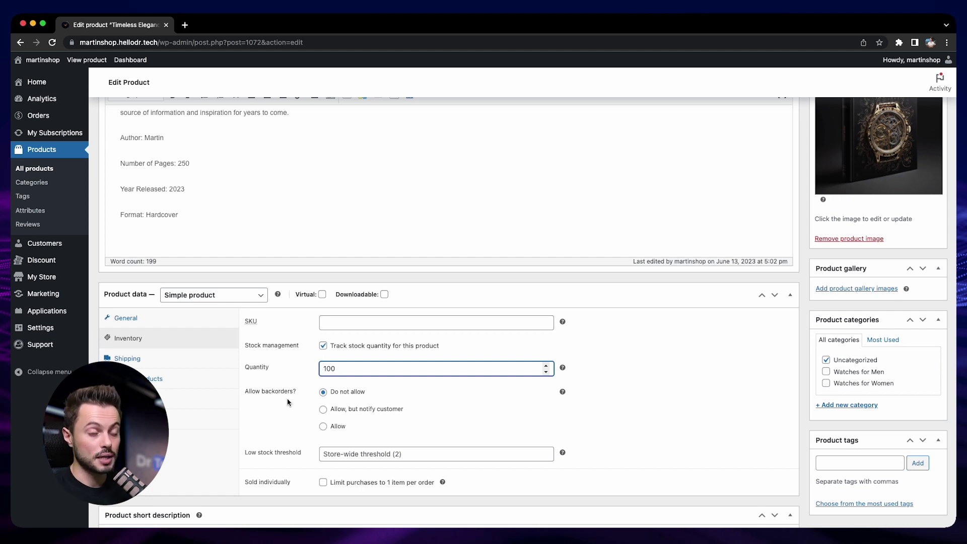
Allow backorders with customer notification for the book and update the product
left_click(353, 411)
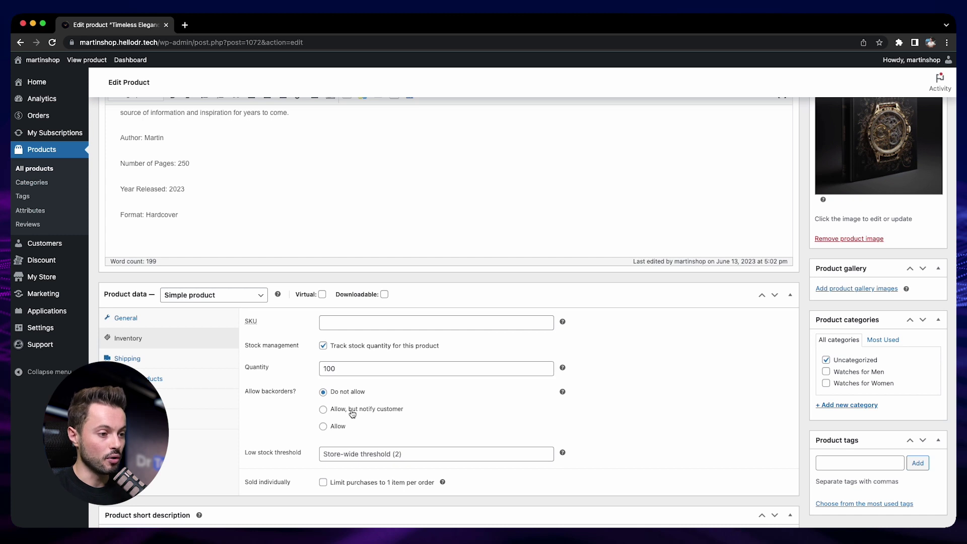
scroll(356, 412, "down", 1)
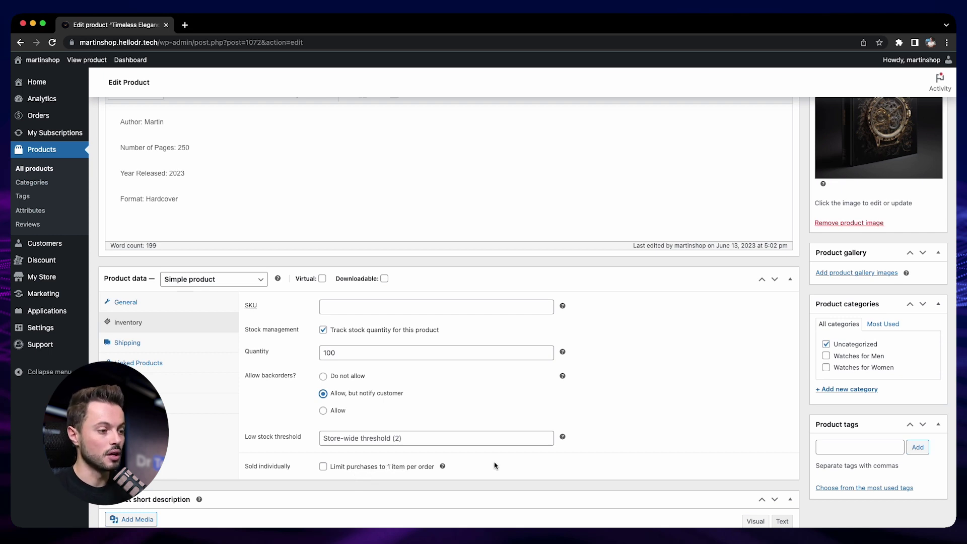
scroll(785, 451, "up", 5)
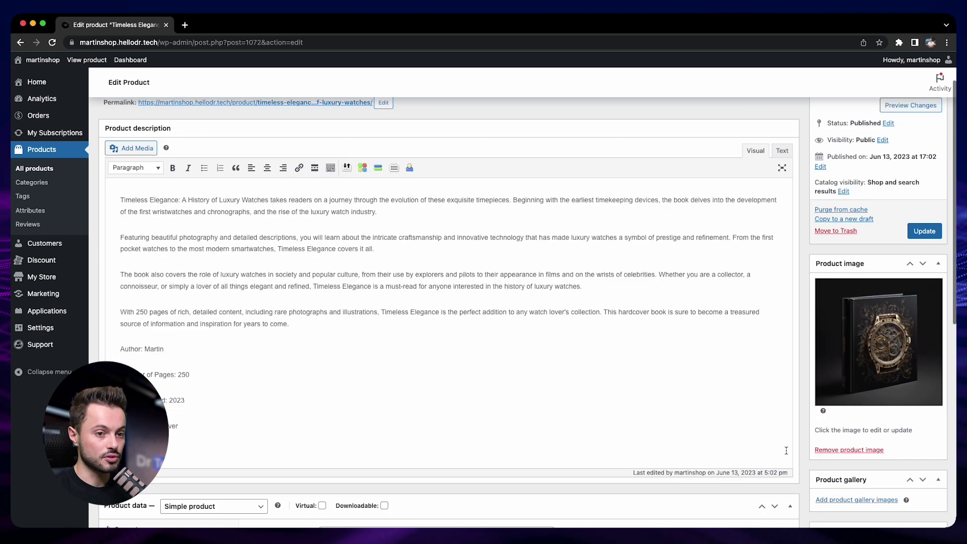
scroll(786, 450, "up", 2)
left_click(919, 285)
scroll(294, 337, "down", 5)
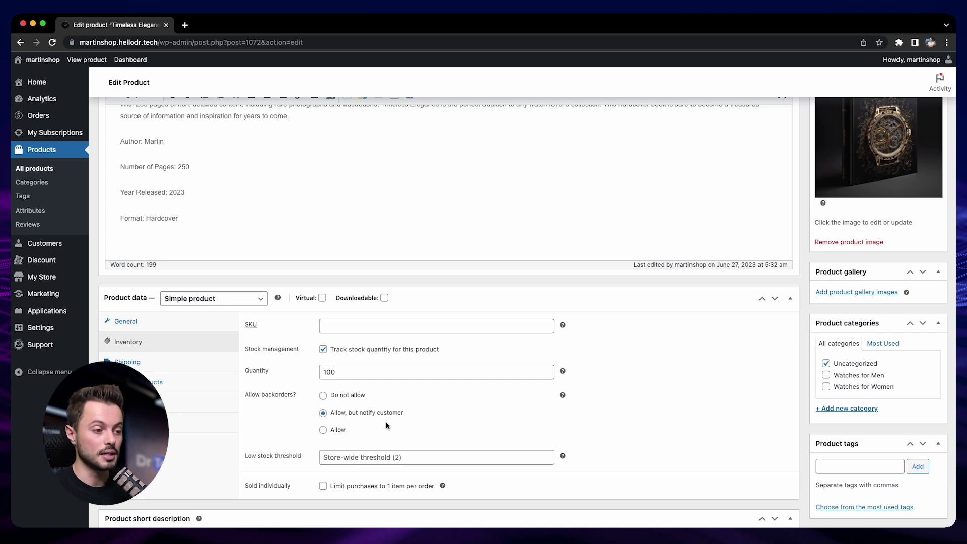
In the inventory data of The Grace, enable stock quantity tracking and set the quantity to 100
scroll(388, 423, "down", 1)
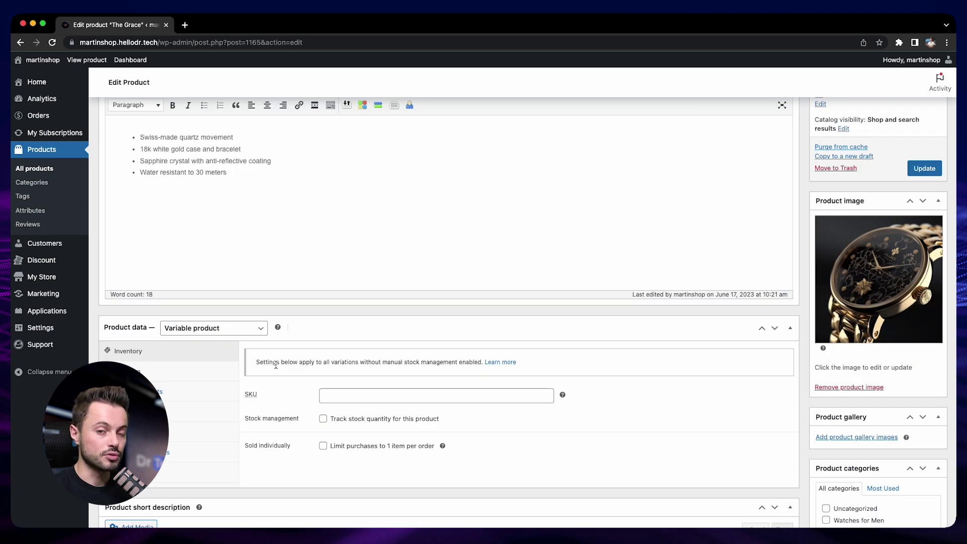
left_click(317, 422)
scroll(295, 416, "down", 2)
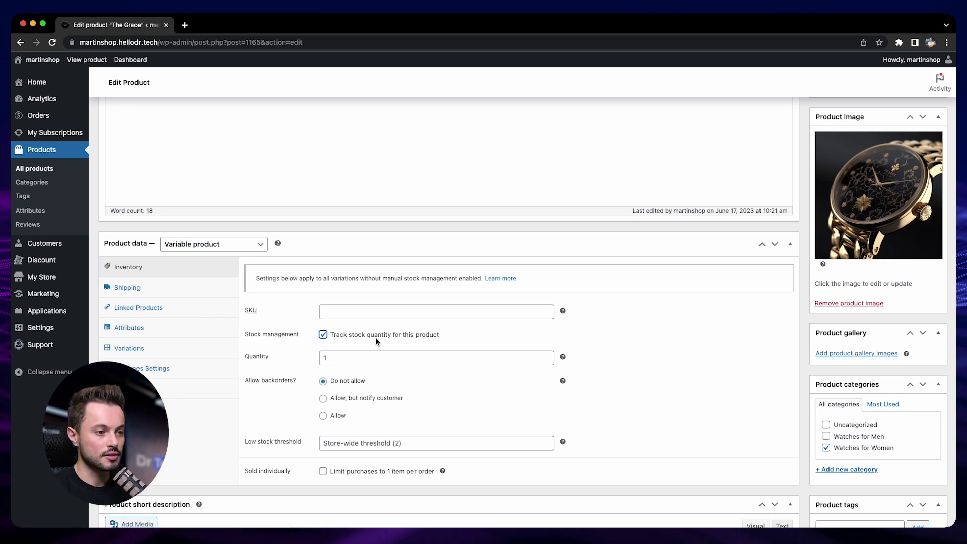
left_click(333, 362)
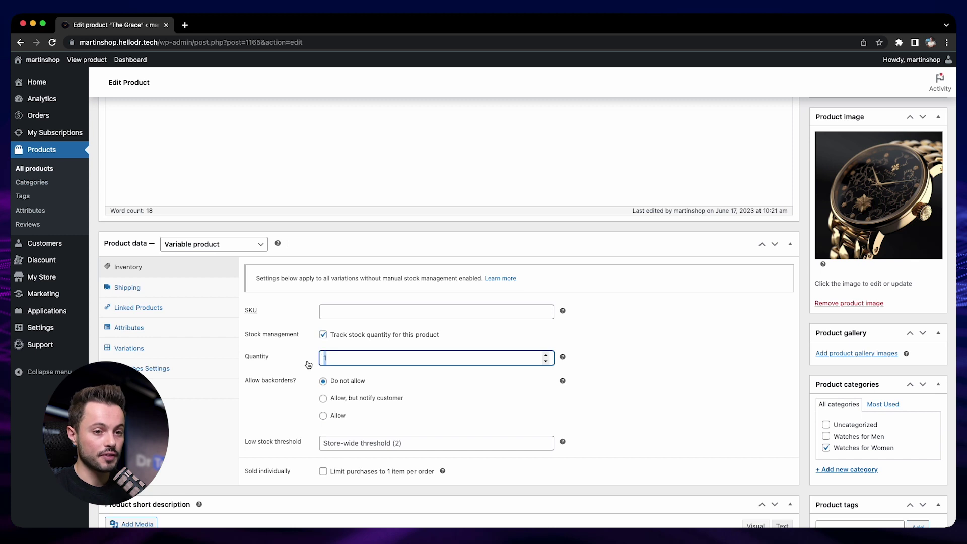
double_click(323, 357)
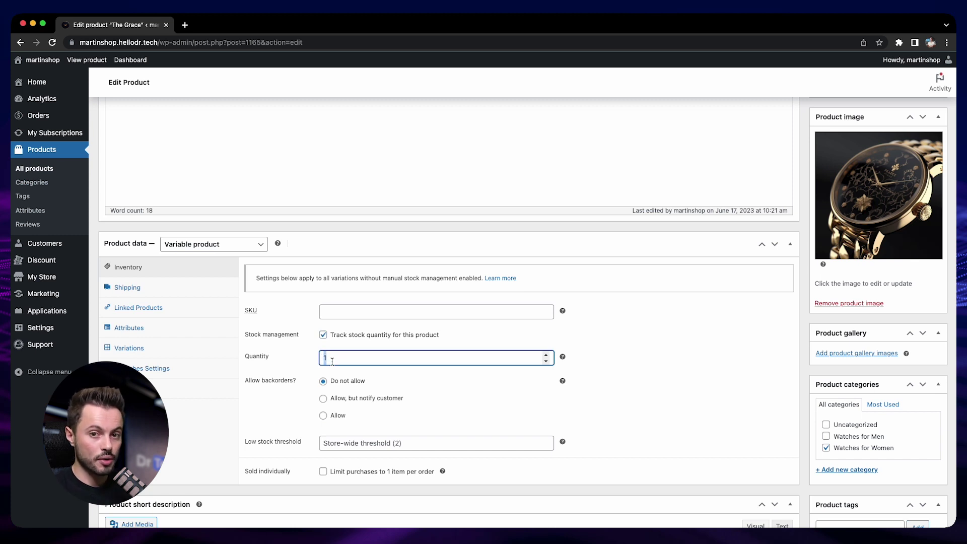
type("100")
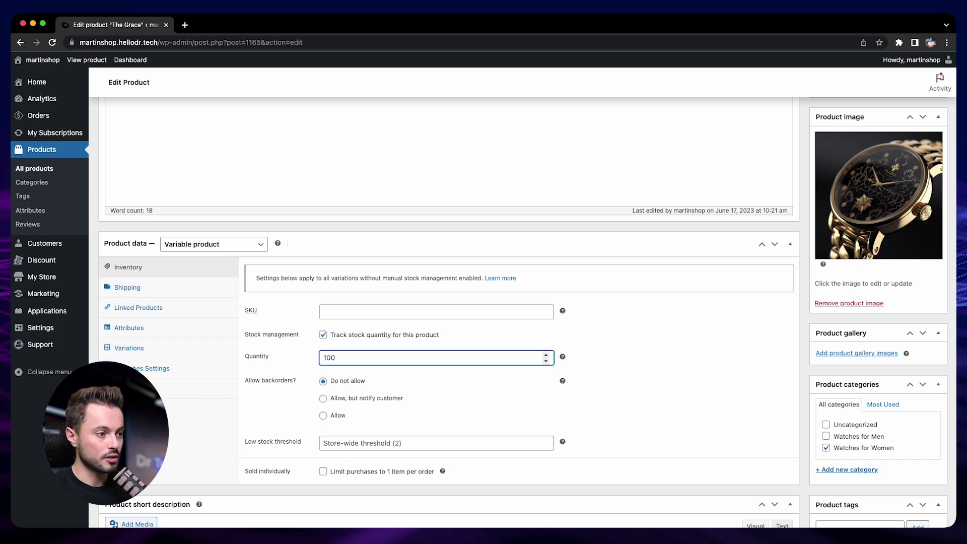
Open the 2000 variation of The Grace and enable stock management for it
left_click(166, 350)
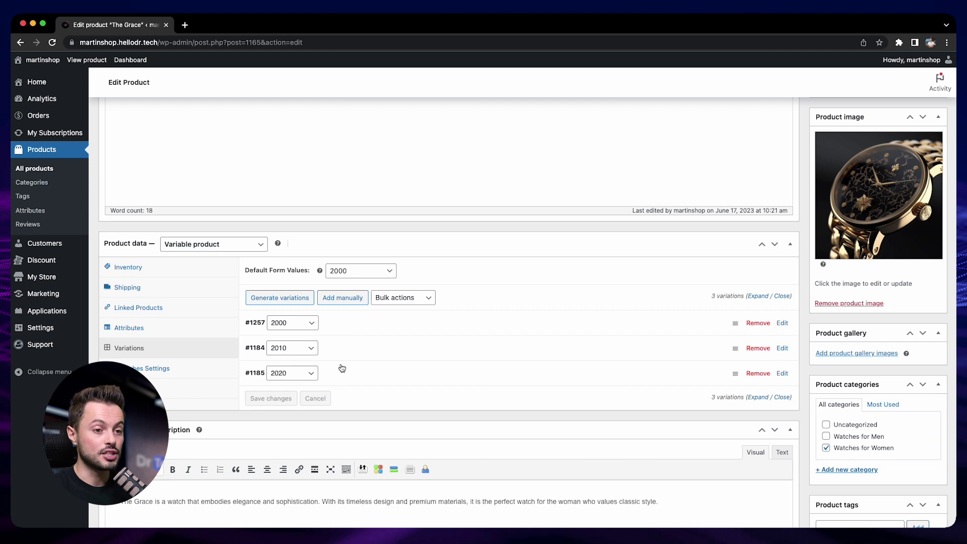
left_click(360, 328)
scroll(383, 304, "down", 3)
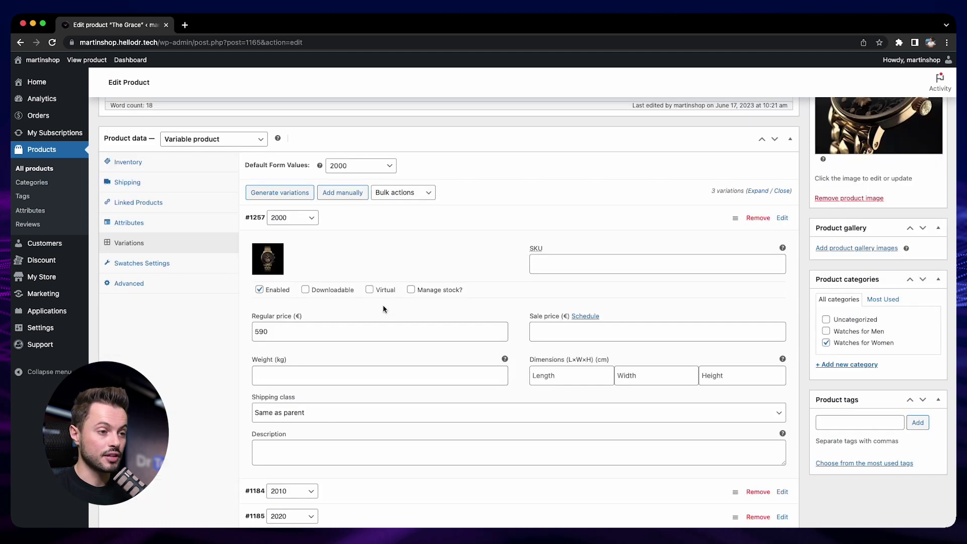
left_click(411, 289)
scroll(555, 361, "down", 1)
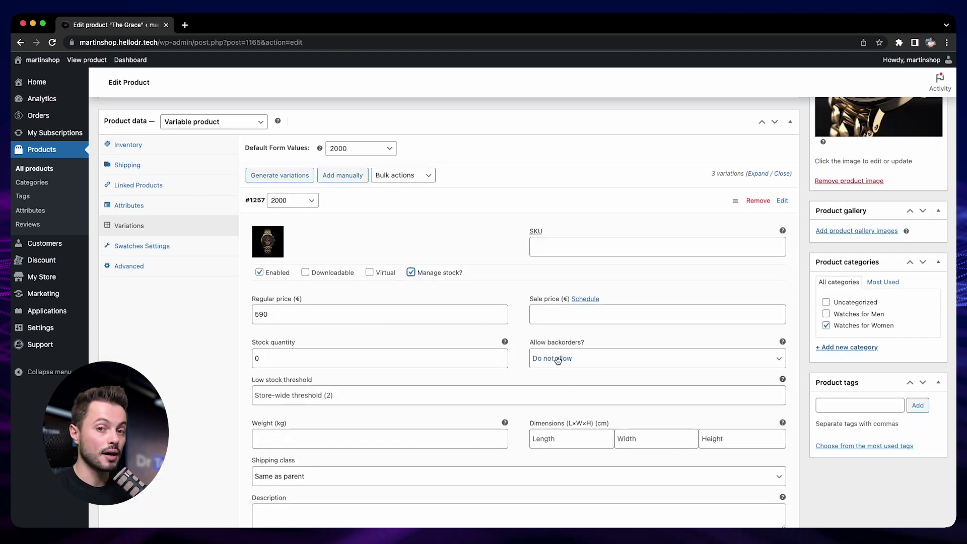